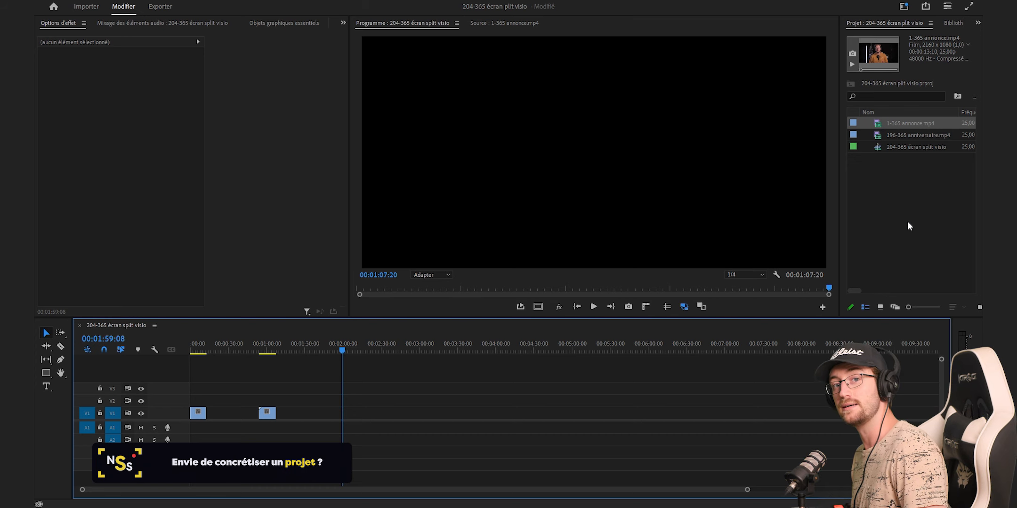
Create a black 2160 x 1080 colour matte named "fond" and place it on track V1 at the playhead
{"action": "left_click", "coordinate": [884, 230]}
{"action": "right_click", "coordinate": [884, 231]}
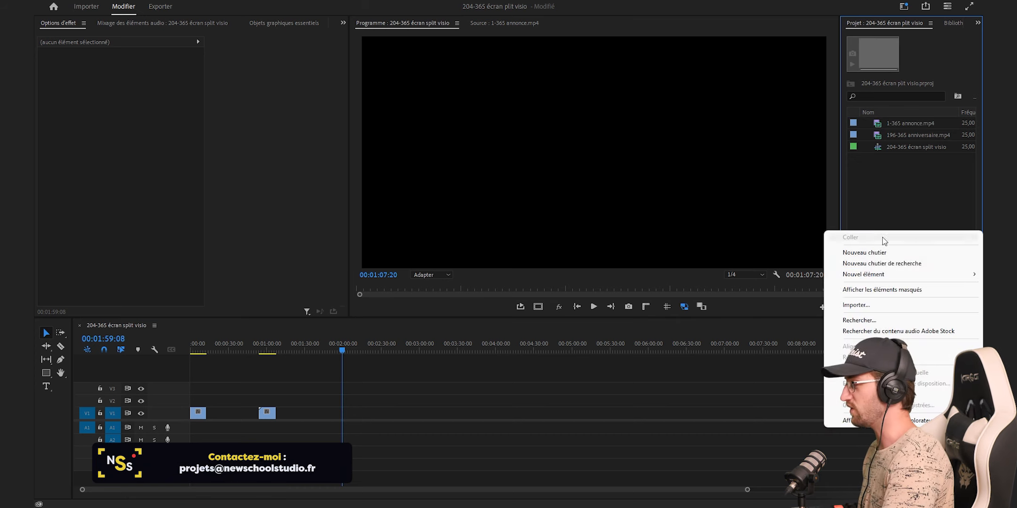
{"action": "mouse_move", "coordinate": [861, 275]}
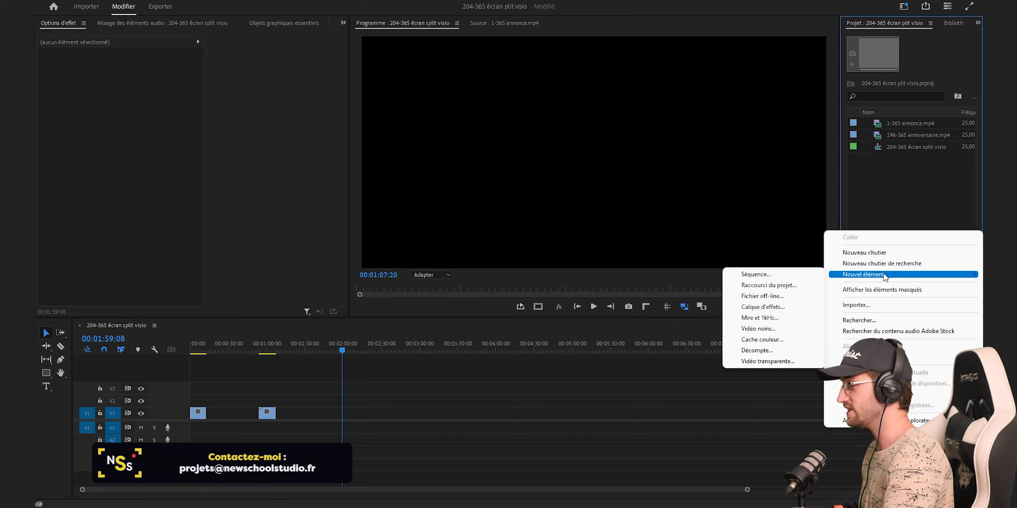
{"action": "left_click", "coordinate": [792, 339]}
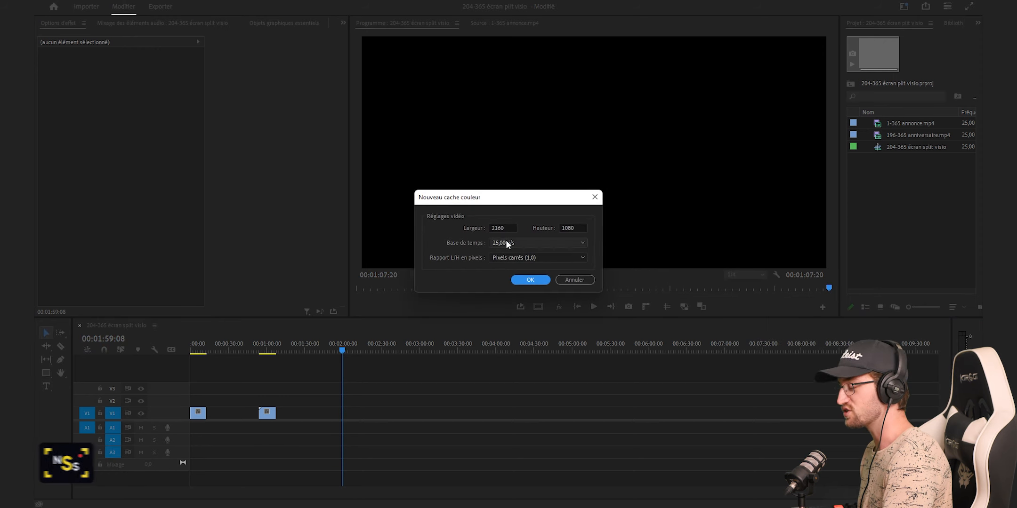
{"action": "left_click", "coordinate": [531, 280]}
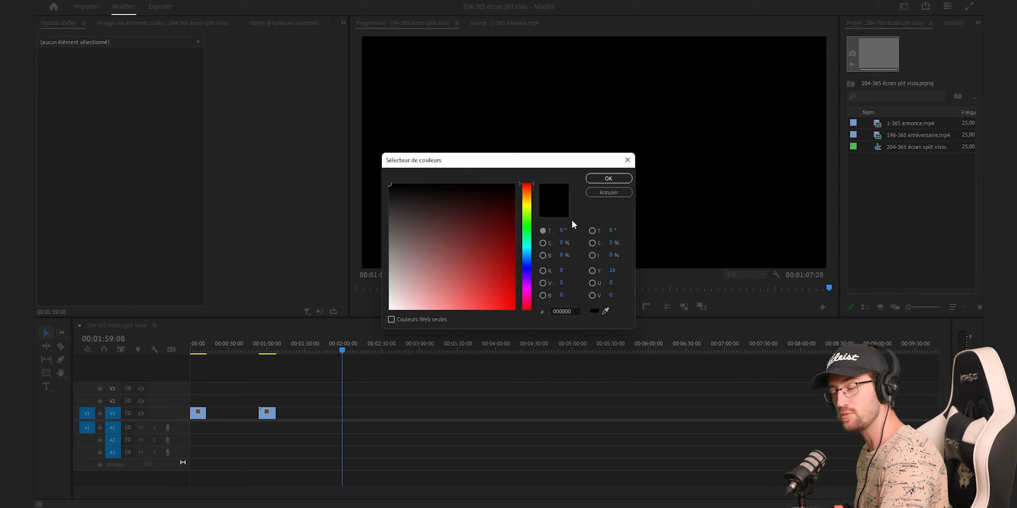
{"action": "left_click", "coordinate": [595, 181]}
{"action": "type", "text": "fond"}
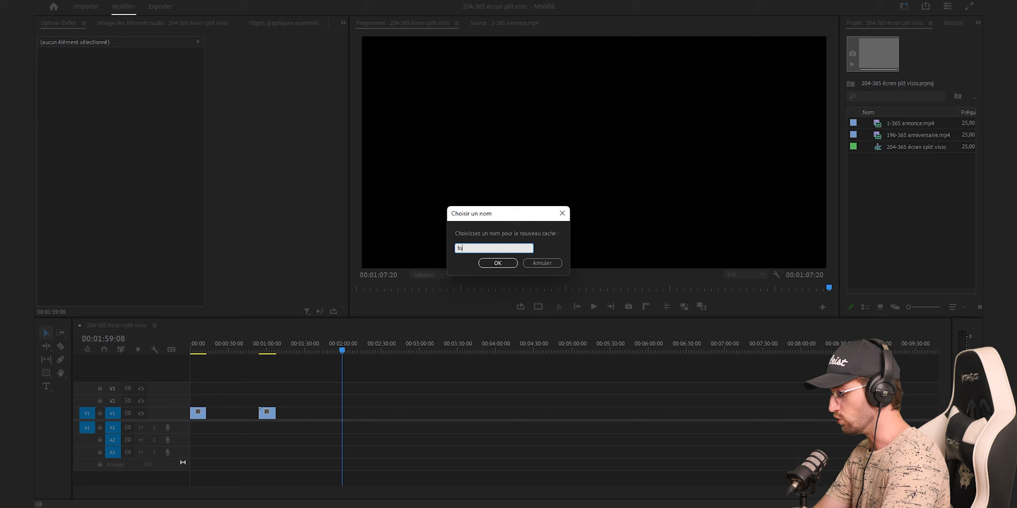
{"action": "left_click", "coordinate": [498, 265]}
{"action": "left_click_drag", "start_coordinate": [889, 123], "coordinate": [409, 415]}
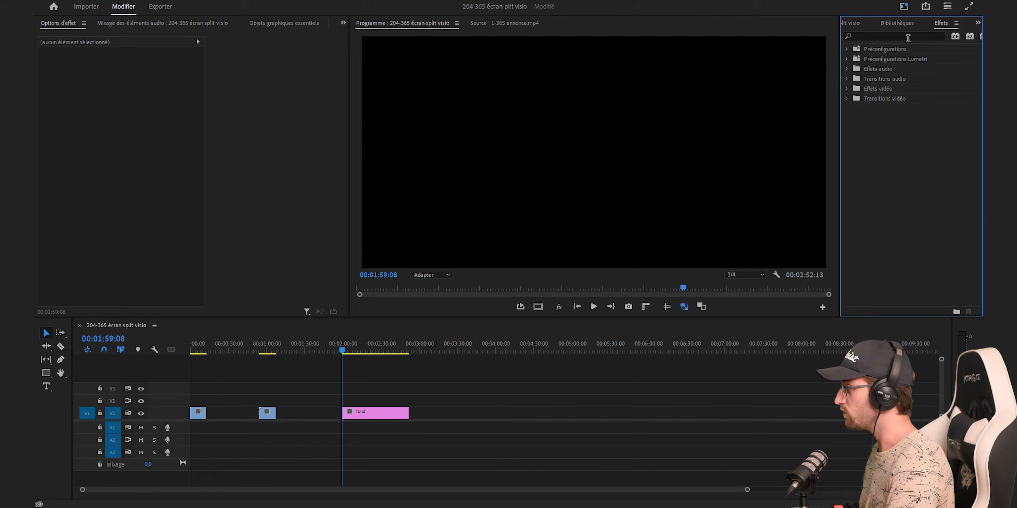
Apply the Dégradé effect from Générer to the fond clip and set its end colour to dark blue
{"action": "left_click", "coordinate": [907, 37]}
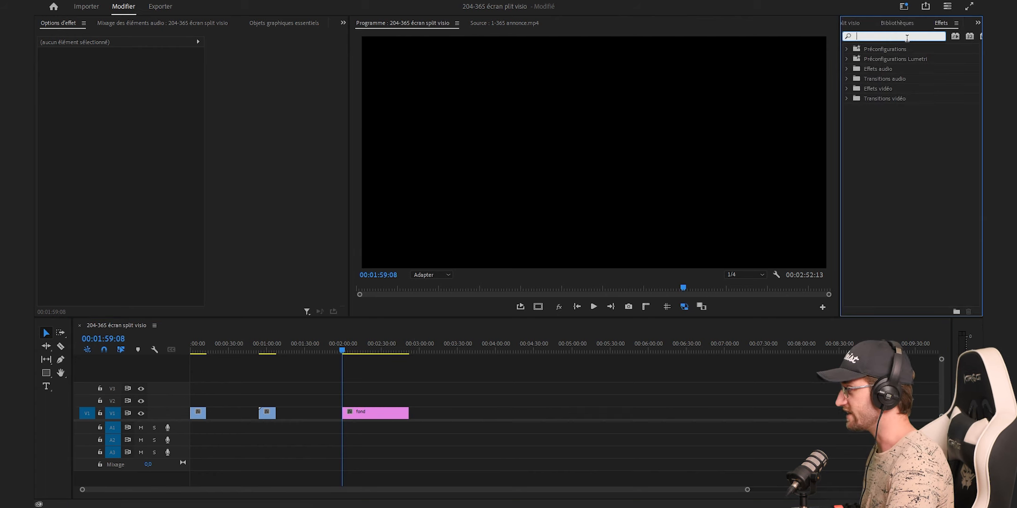
{"action": "type", "text": "dégr"}
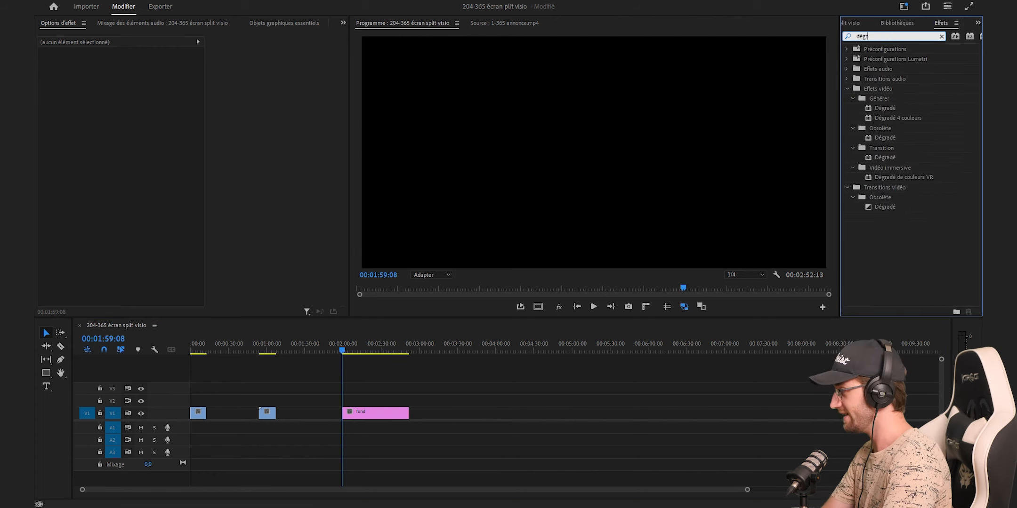
{"action": "left_click_drag", "start_coordinate": [883, 111], "coordinate": [369, 417]}
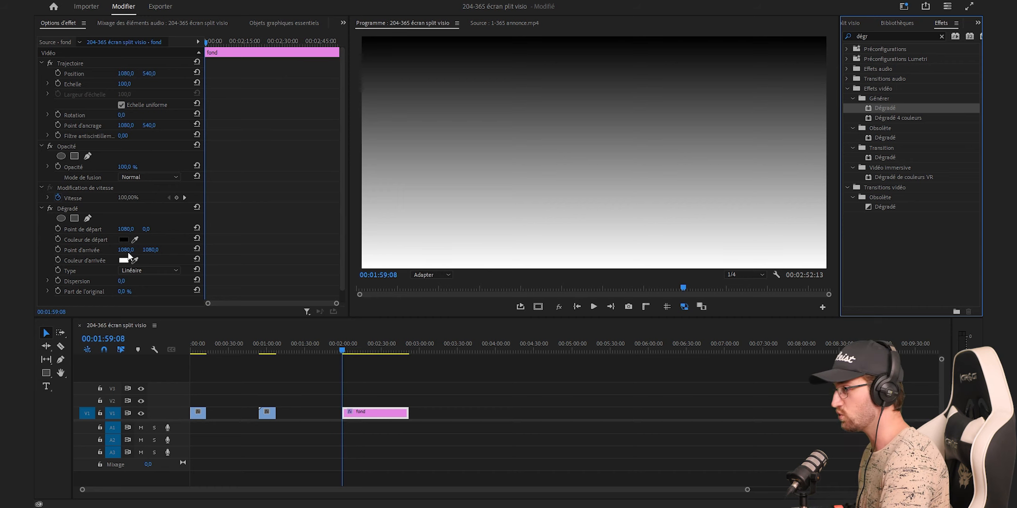
{"action": "left_click", "coordinate": [897, 27]}
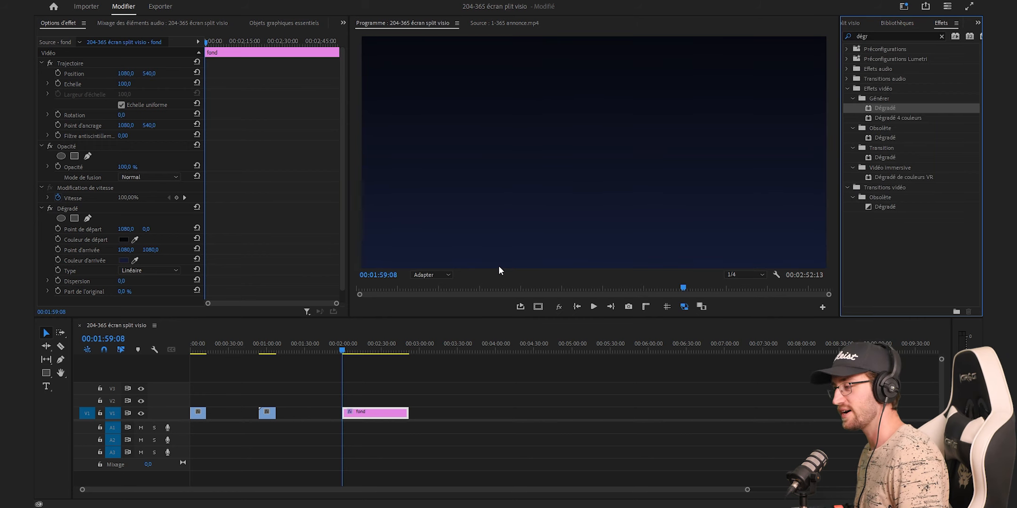
Find the Onde progressive effect and apply it to the fond clip
{"action": "left_click_drag", "start_coordinate": [876, 37], "coordinate": [820, 40]}
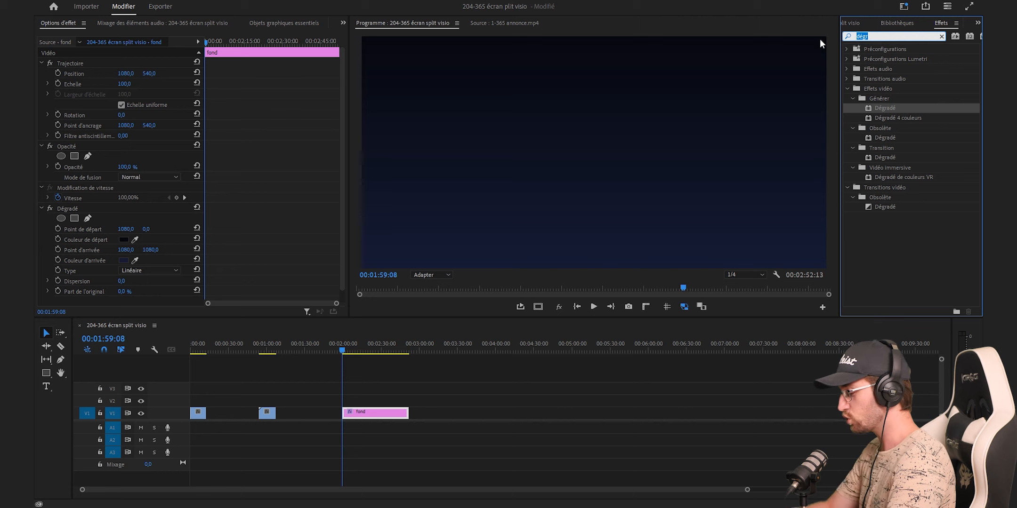
{"action": "type", "text": "onde"}
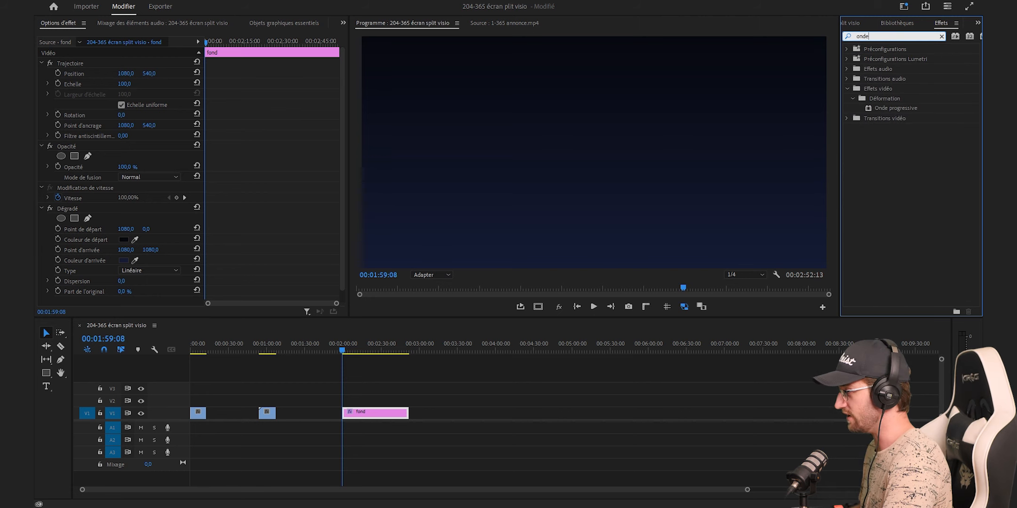
{"action": "left_click_drag", "start_coordinate": [901, 107], "coordinate": [389, 412]}
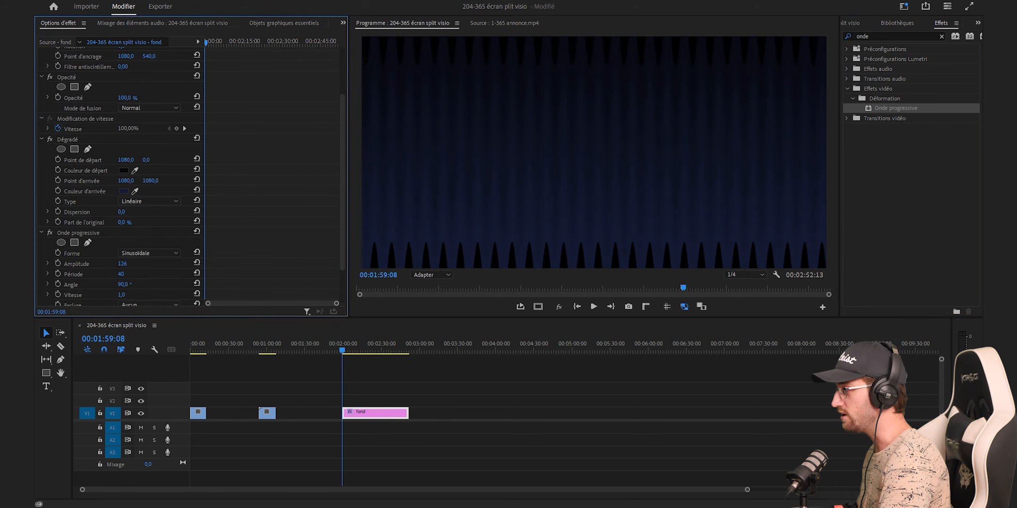
Set the Onde progressive amplitude to 209, its angle to 120° and its shape to Dents de scie
{"action": "left_click_drag", "start_coordinate": [126, 264], "coordinate": [105, 264]}
{"action": "scroll", "coordinate": [129, 265], "scroll_direction": "down", "scroll_amount": 1}
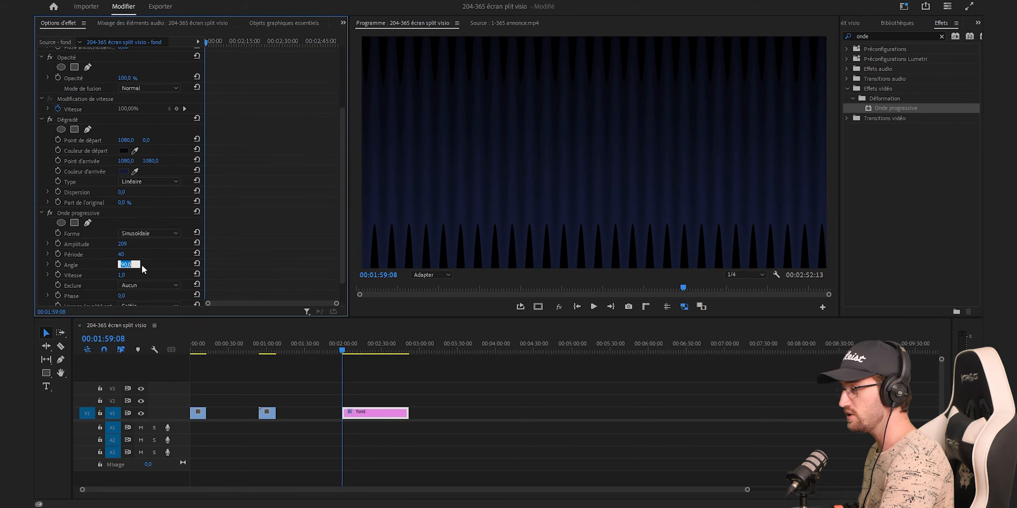
{"action": "type", "text": "120"}
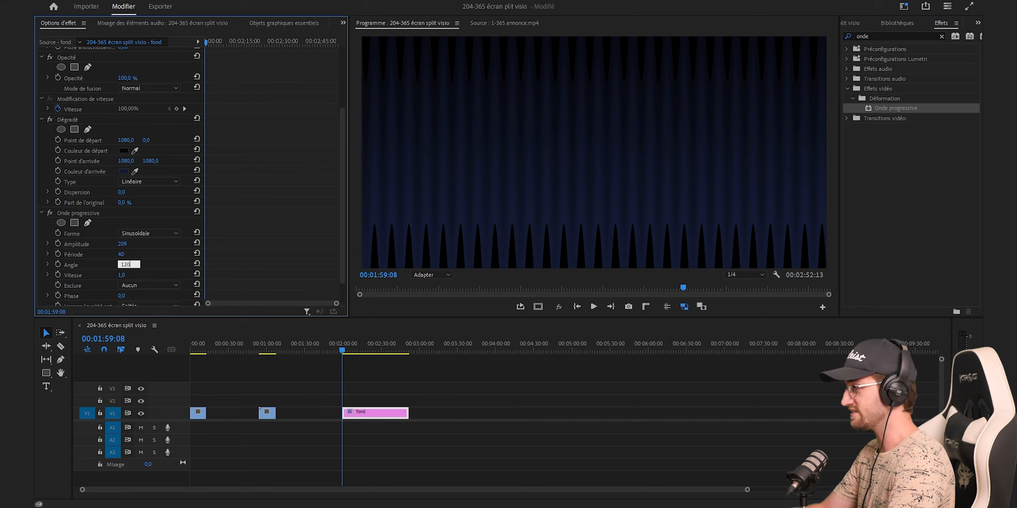
{"action": "key", "text": "Return"}
{"action": "left_click", "coordinate": [147, 234]}
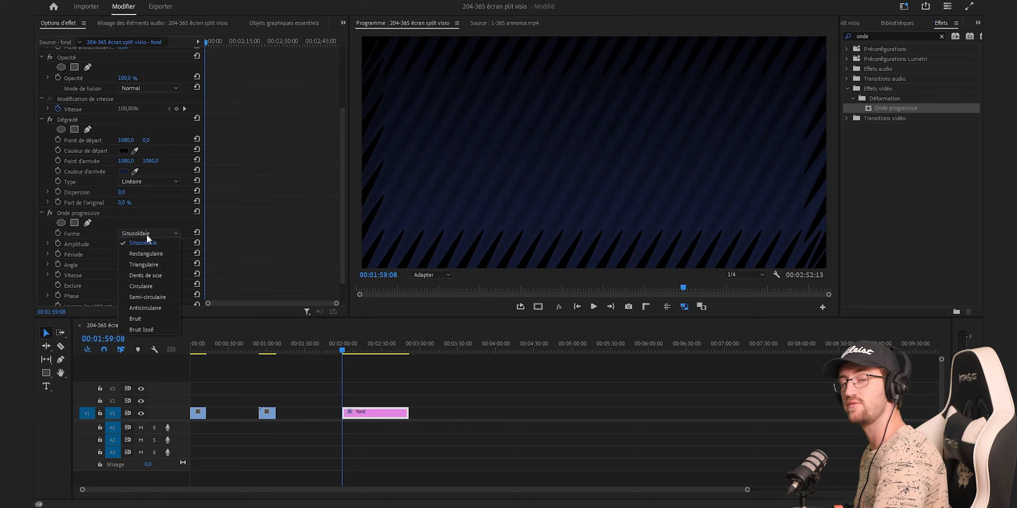
{"action": "key", "text": "Escape"}
Change the gradient's end colour to 222D55 and scale the fond clip to 133
{"action": "left_click", "coordinate": [124, 173]}
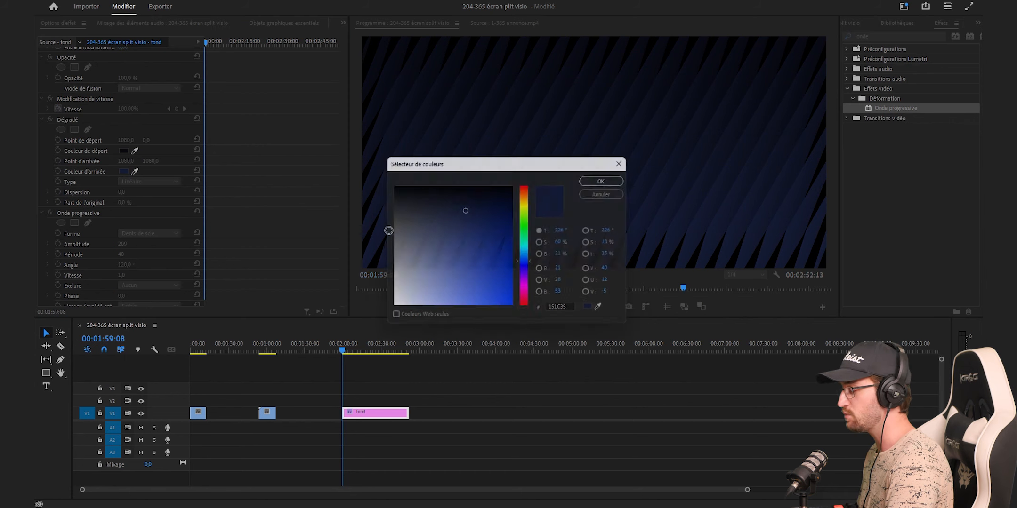
{"action": "left_click", "coordinate": [464, 225]}
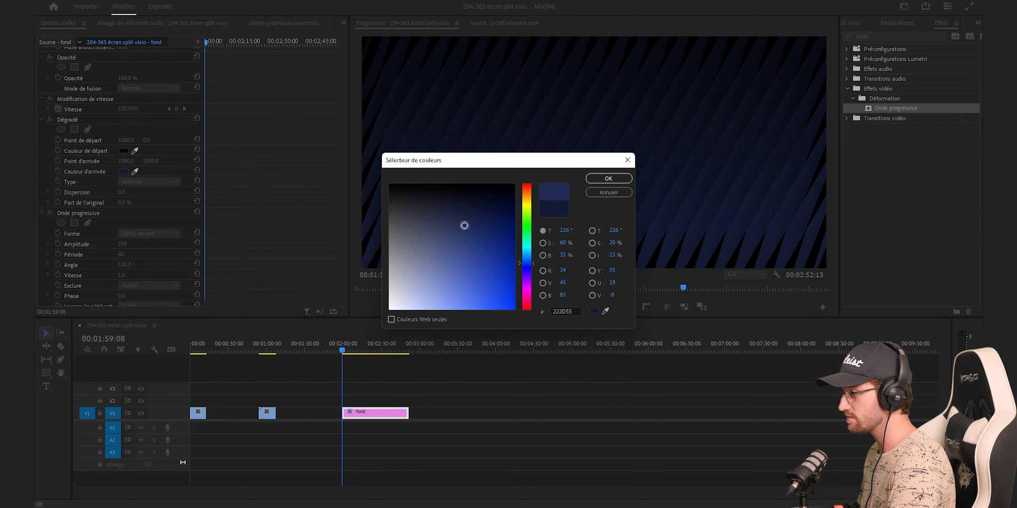
{"action": "key", "text": "Return"}
{"action": "scroll", "coordinate": [262, 200], "scroll_direction": "up", "scroll_amount": 4}
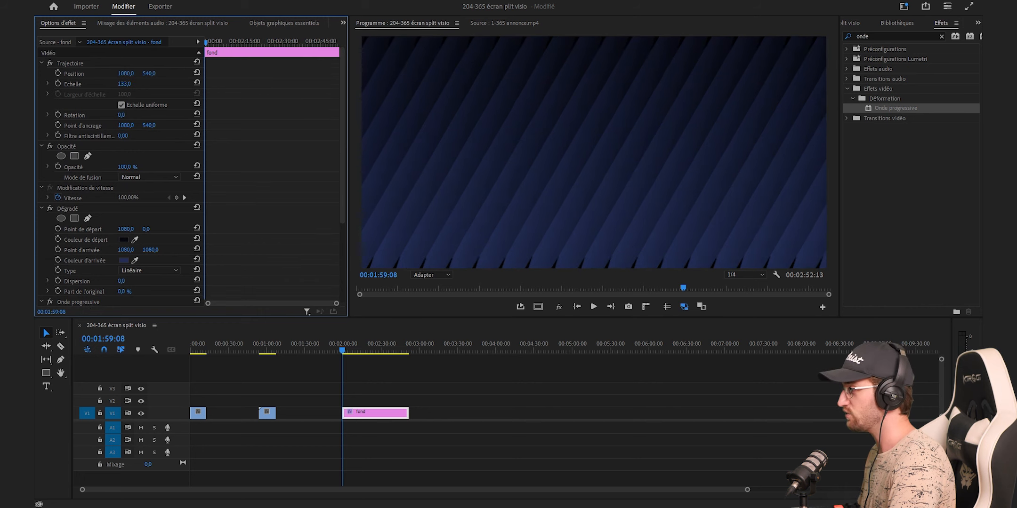
Set the Onde progressive speed to 0.5 and play back the animated background
{"action": "scroll", "coordinate": [120, 251], "scroll_direction": "down", "scroll_amount": 5}
{"action": "left_click", "coordinate": [121, 249]}
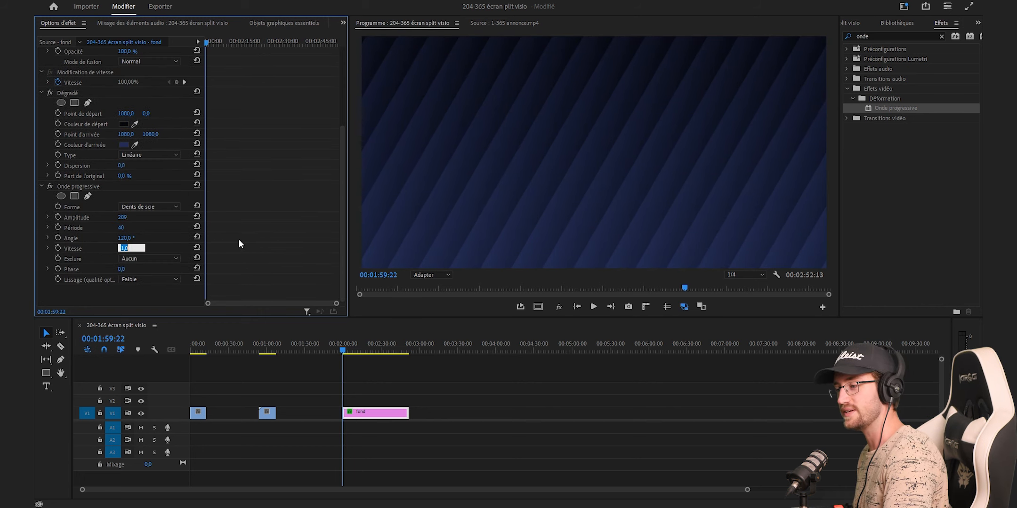
{"action": "type", "text": "0,"}
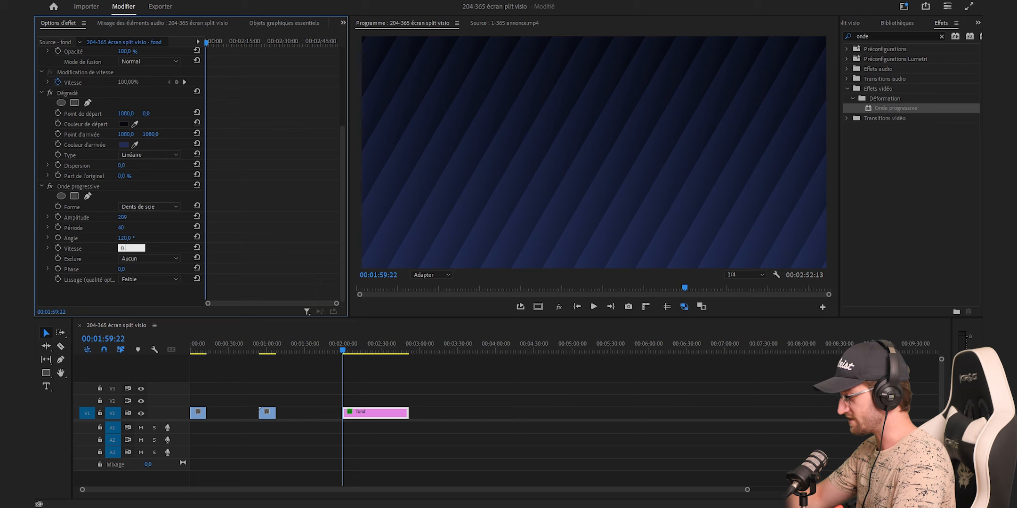
{"action": "type", "text": ".5"}
{"action": "key", "text": "Return"}
{"action": "key", "text": "space"}
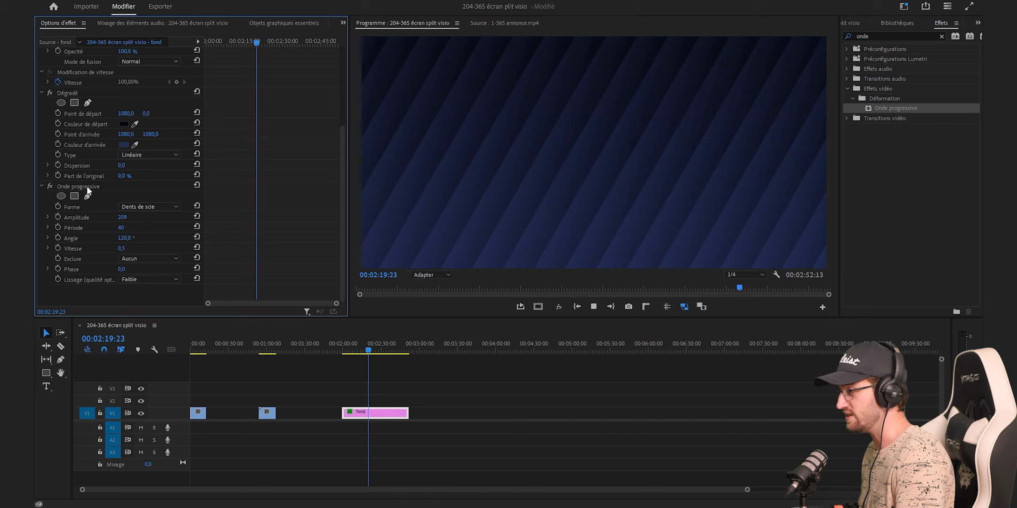
{"action": "key", "text": "space"}
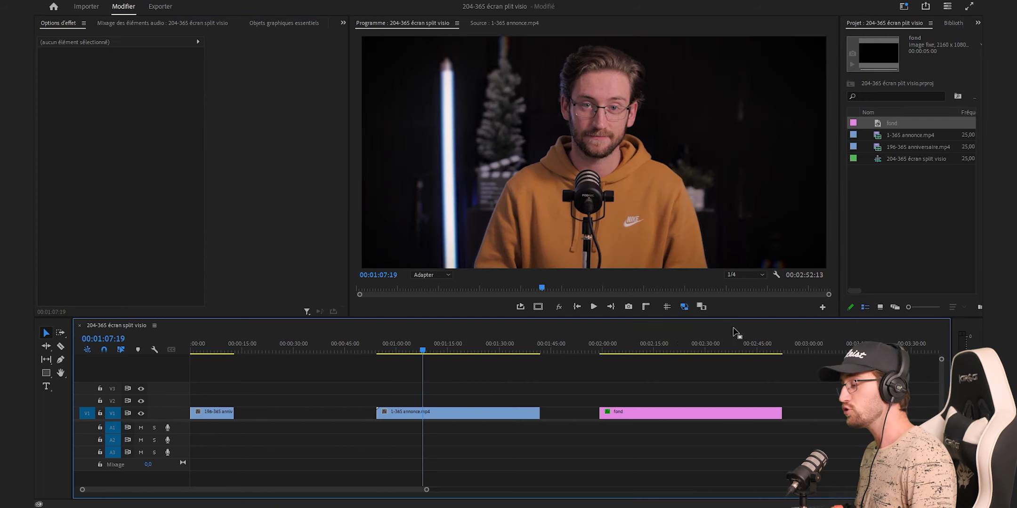
Create a white 1080 x 1080 colour matte named "caméra" and lay it on V2 over the full 1-365 annonce.mp4 clip
{"action": "right_click", "coordinate": [884, 220]}
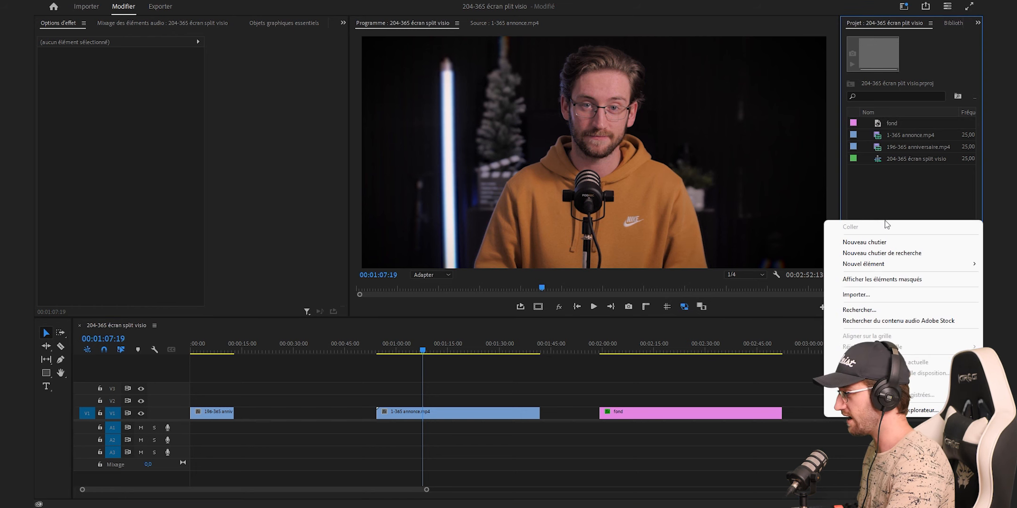
{"action": "mouse_move", "coordinate": [882, 266]}
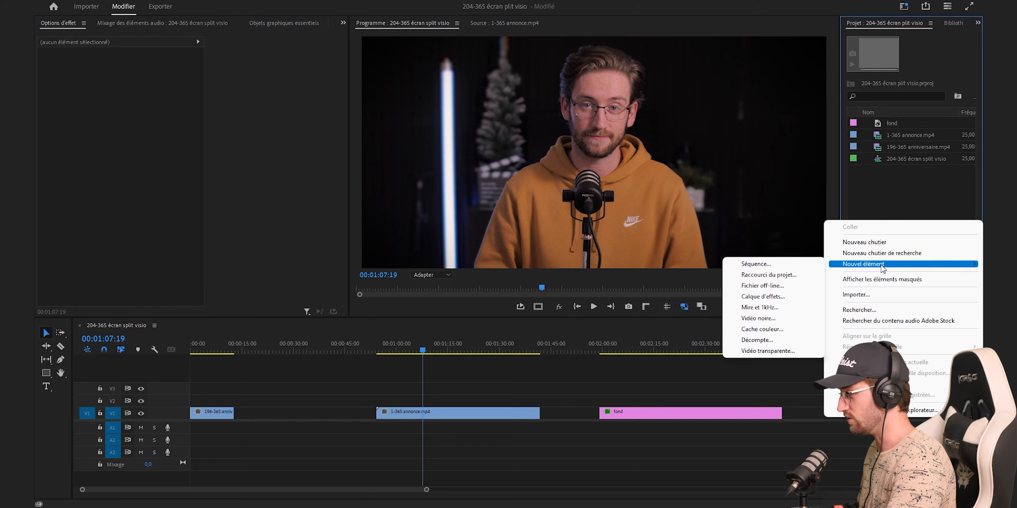
{"action": "left_click", "coordinate": [787, 331]}
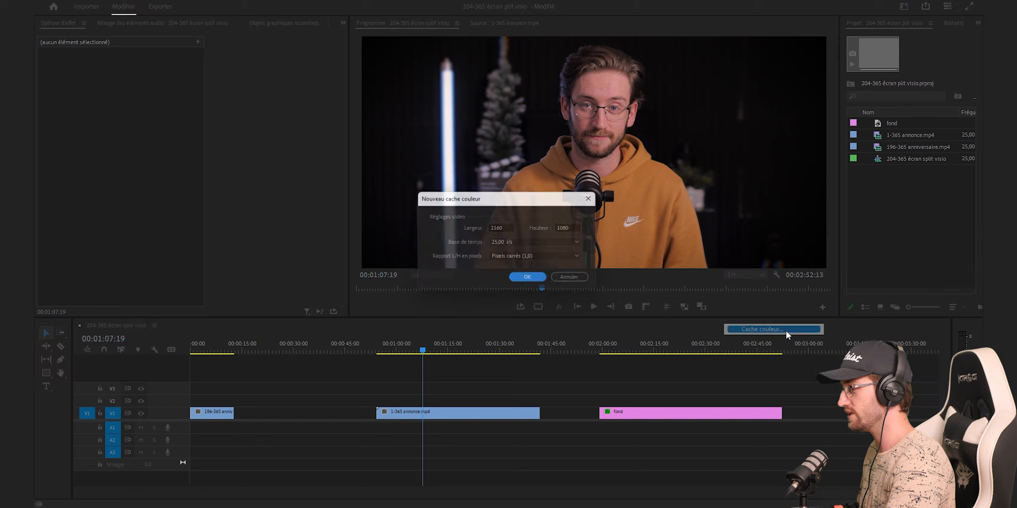
{"action": "left_click", "coordinate": [515, 228]}
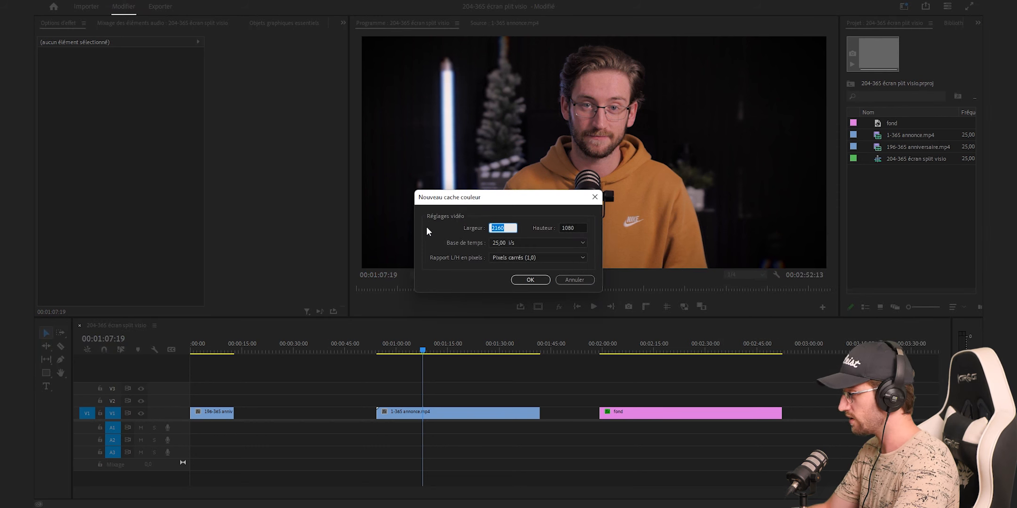
{"action": "type", "text": "10"}
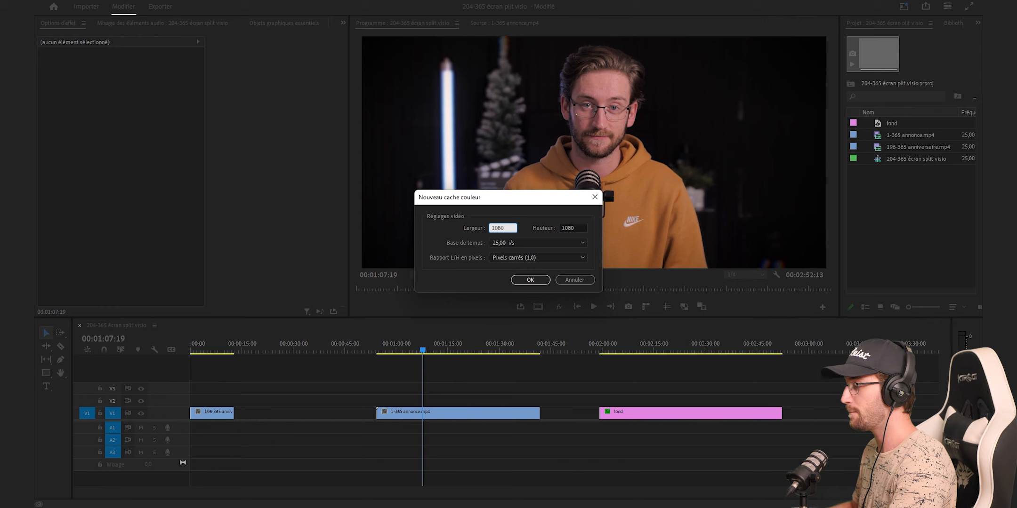
{"action": "left_click", "coordinate": [531, 280]}
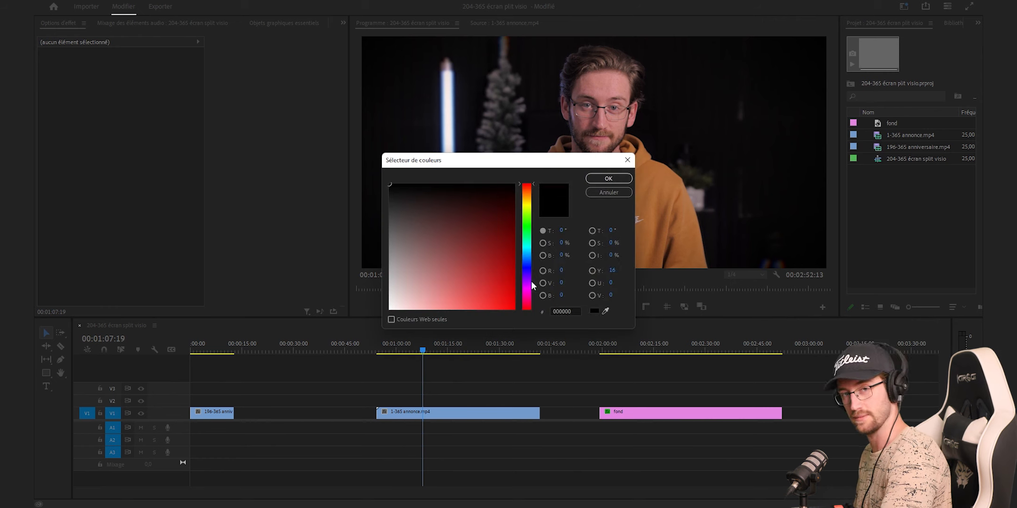
{"action": "left_click", "coordinate": [601, 180]}
{"action": "type", "text": "caméra"}
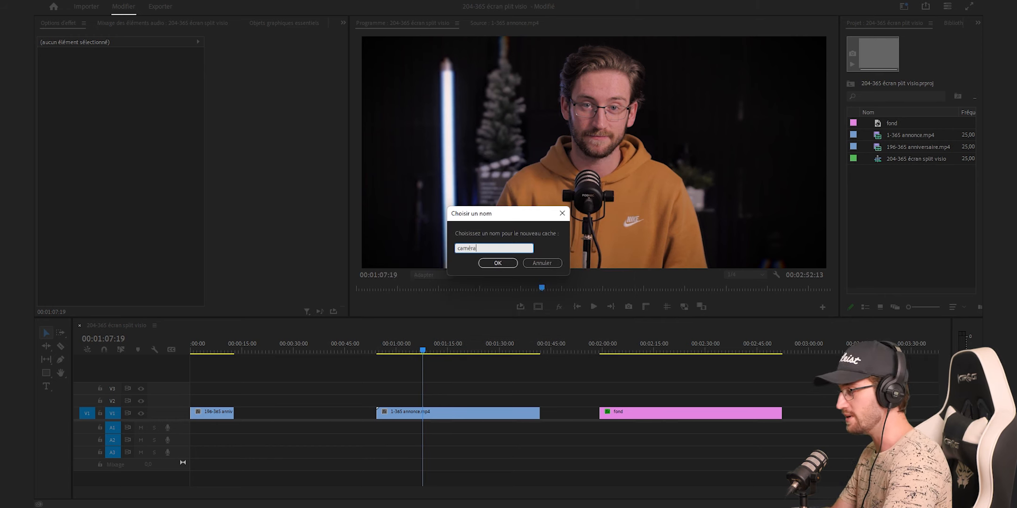
{"action": "left_click", "coordinate": [497, 263]}
{"action": "left_click_drag", "start_coordinate": [894, 122], "coordinate": [539, 401]}
{"action": "left_click", "coordinate": [511, 401]}
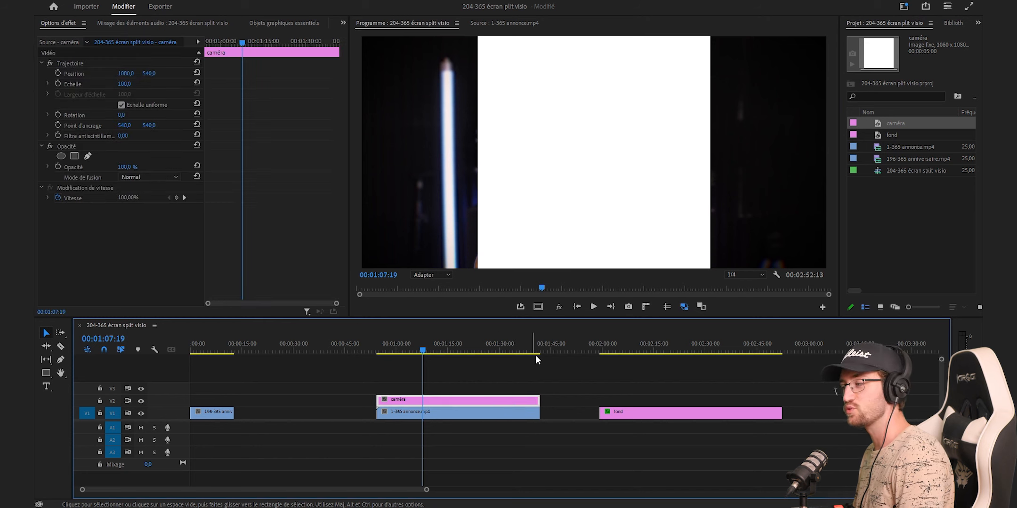
Add a rectangular opacity mask to the caméra clip with a mask expansion of 10
{"action": "left_click", "coordinate": [75, 157]}
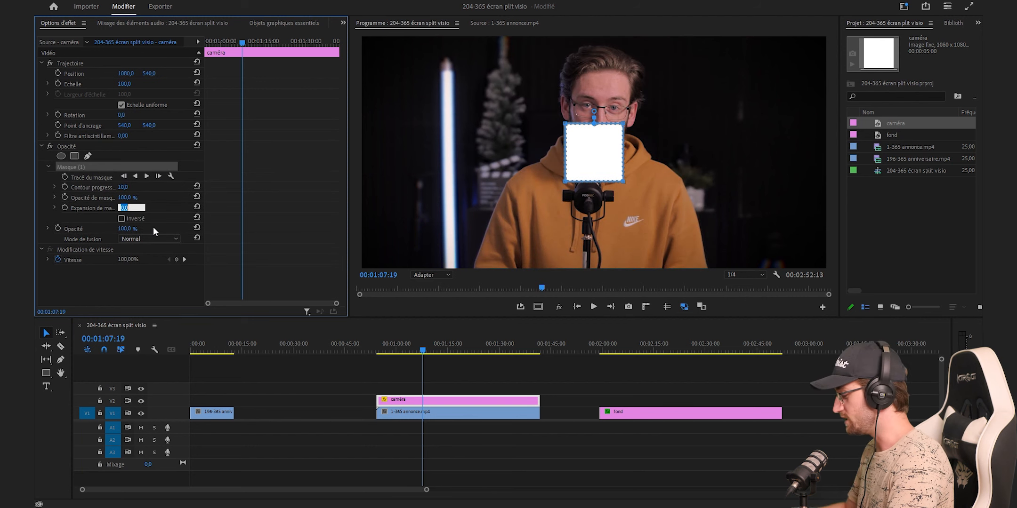
{"action": "type", "text": "10"}
{"action": "key", "text": "Return"}
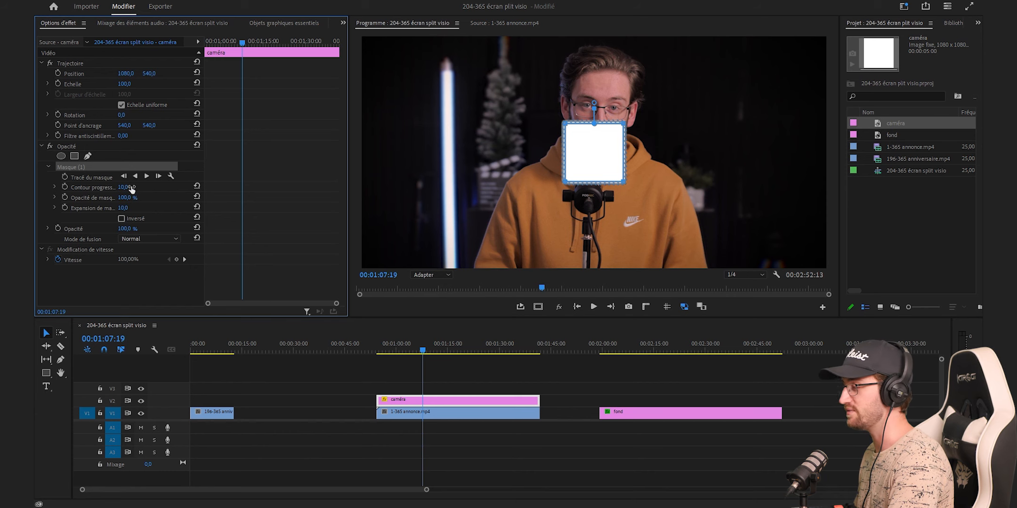
{"action": "left_click", "coordinate": [576, 424]}
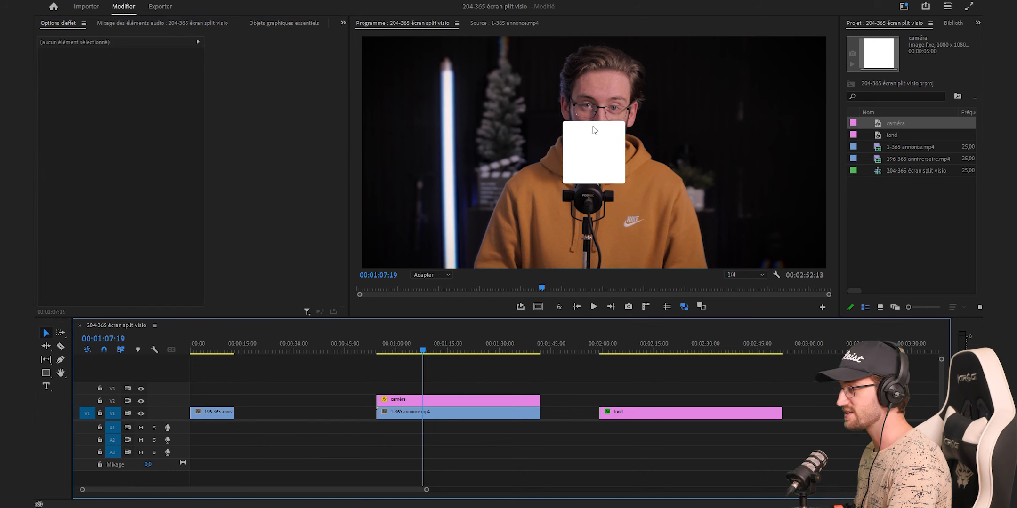
Apply the Incrustation Cache de piste effect to the 1-365 annonce.mp4 clip and set its matte to Vidéo 2
{"action": "key", "text": "shift+7"}
{"action": "type", "text": "piste"}
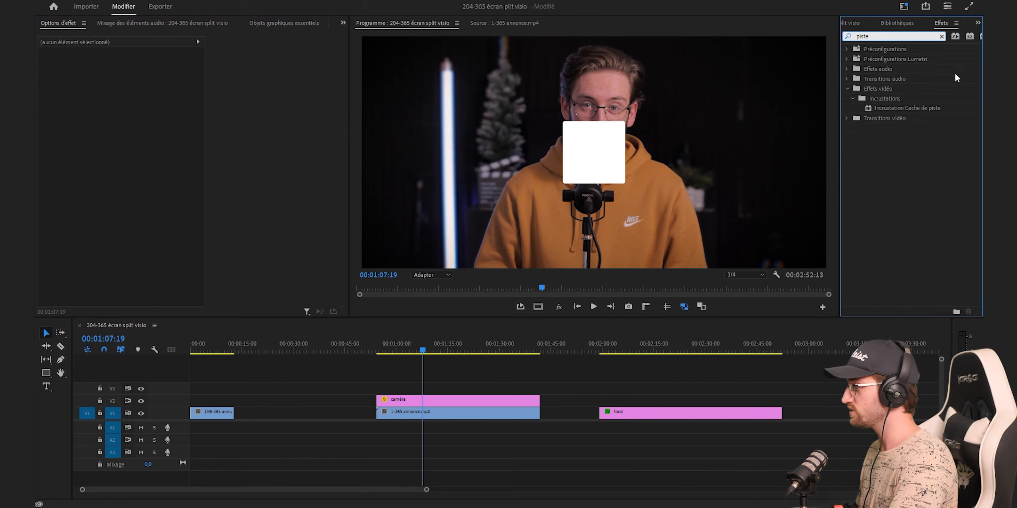
{"action": "left_click_drag", "start_coordinate": [926, 108], "coordinate": [499, 411]}
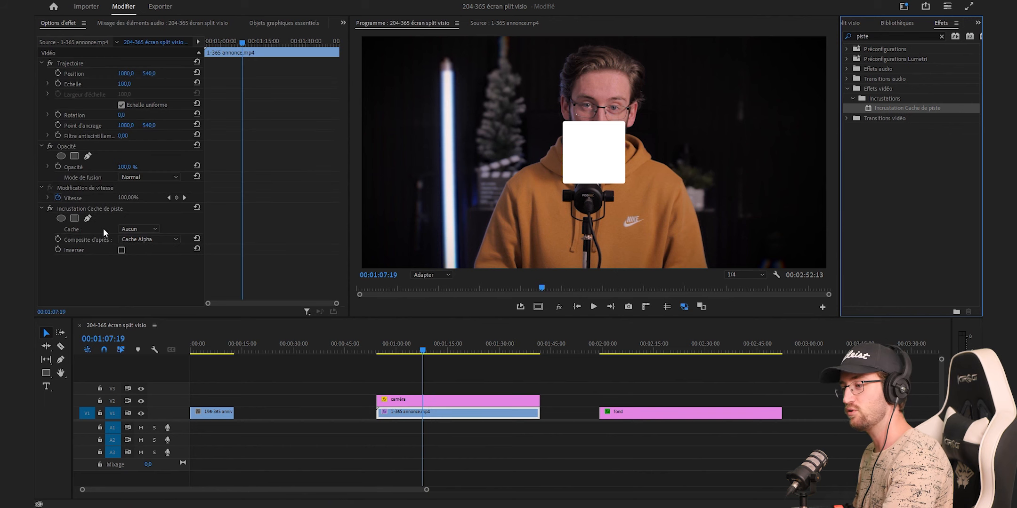
{"action": "left_click", "coordinate": [140, 229]}
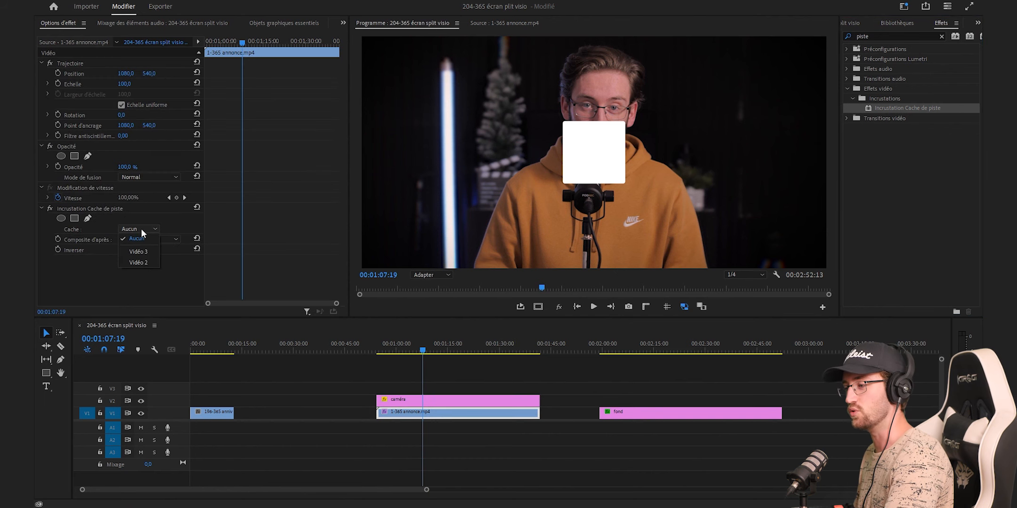
{"action": "left_click", "coordinate": [144, 263]}
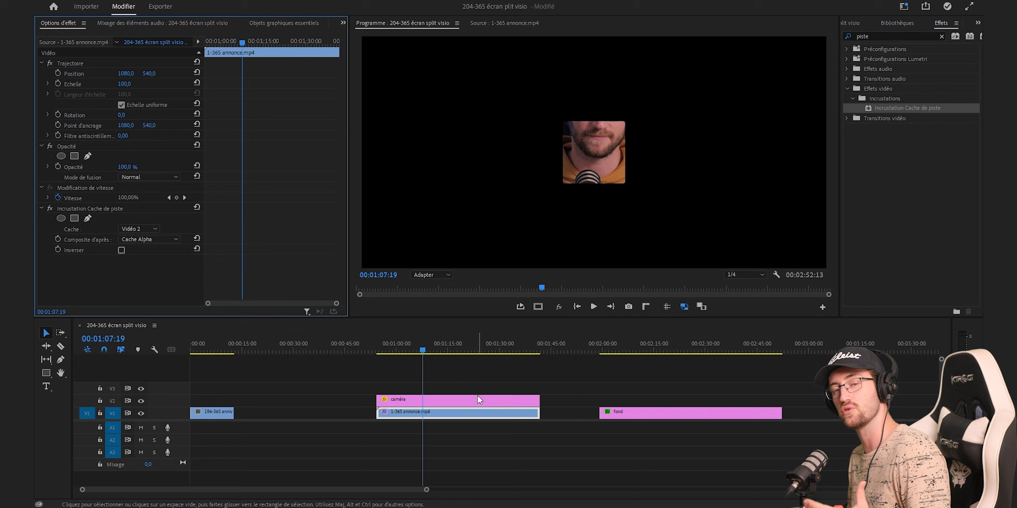
Scale up the caméra matte until the rounded square nearly fills the height of the frame
{"action": "left_click", "coordinate": [451, 400]}
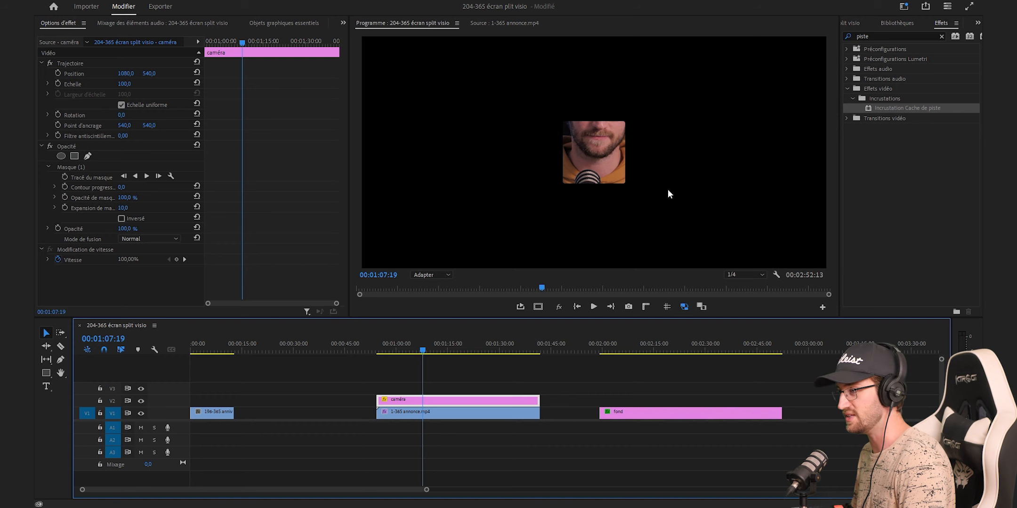
{"action": "left_click_drag", "start_coordinate": [128, 85], "coordinate": [257, 85]}
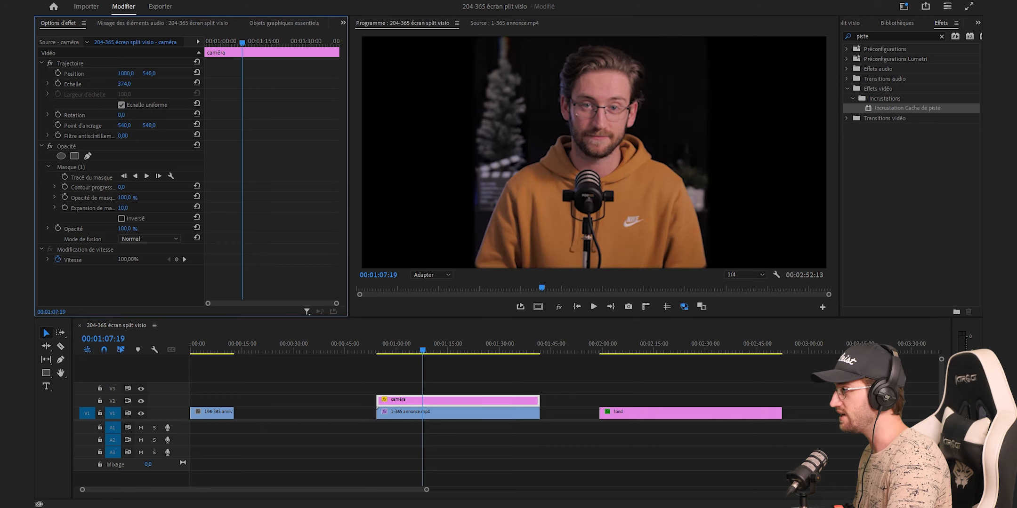
{"action": "left_click", "coordinate": [530, 380]}
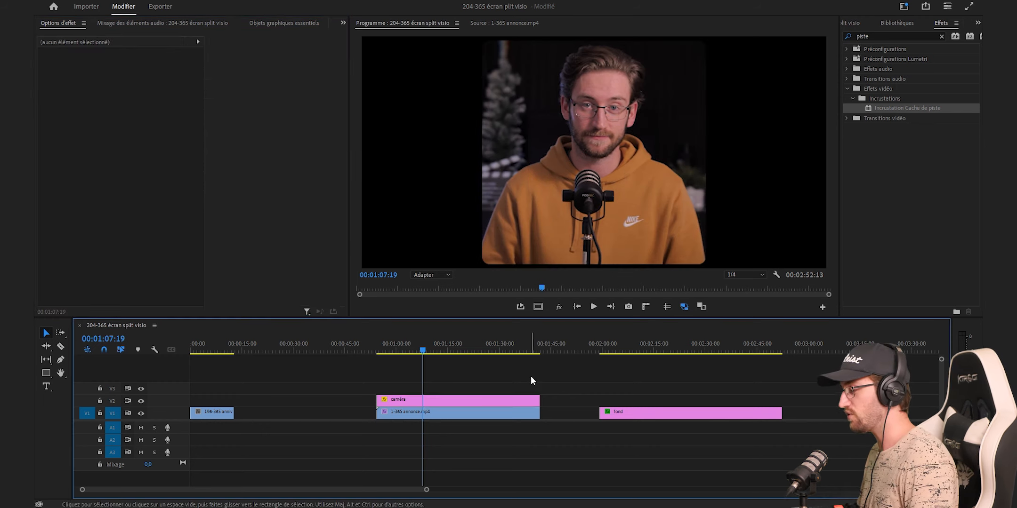
Nest the caméra matte and the 1-365 annonce.mp4 clip together as a sequence named "Intervenant n°1"
{"action": "left_click_drag", "start_coordinate": [537, 372], "coordinate": [517, 415]}
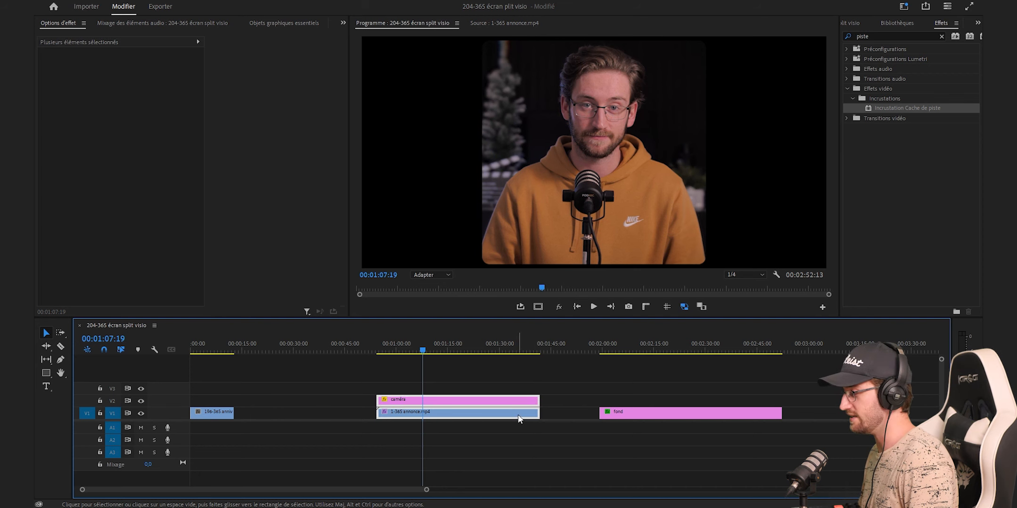
{"action": "right_click", "coordinate": [518, 414]}
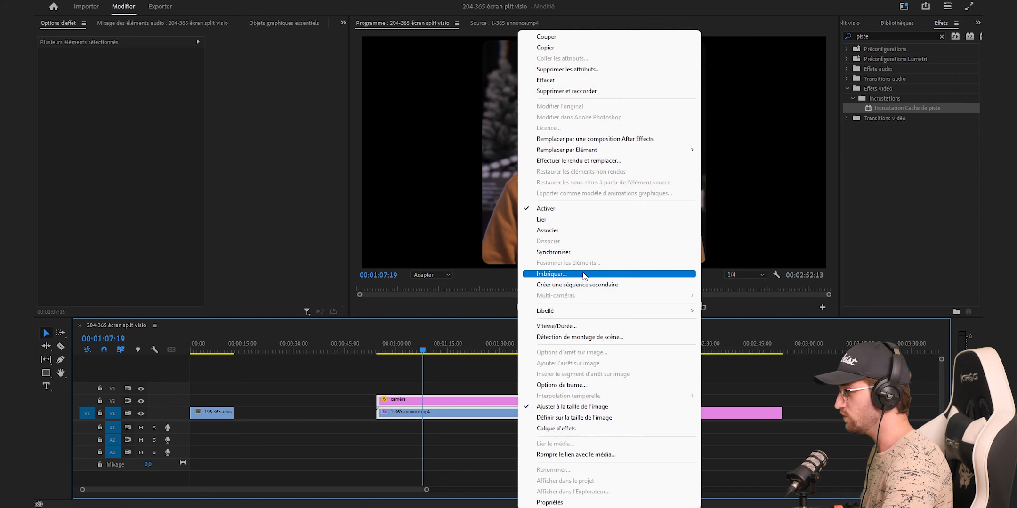
{"action": "left_click", "coordinate": [584, 275]}
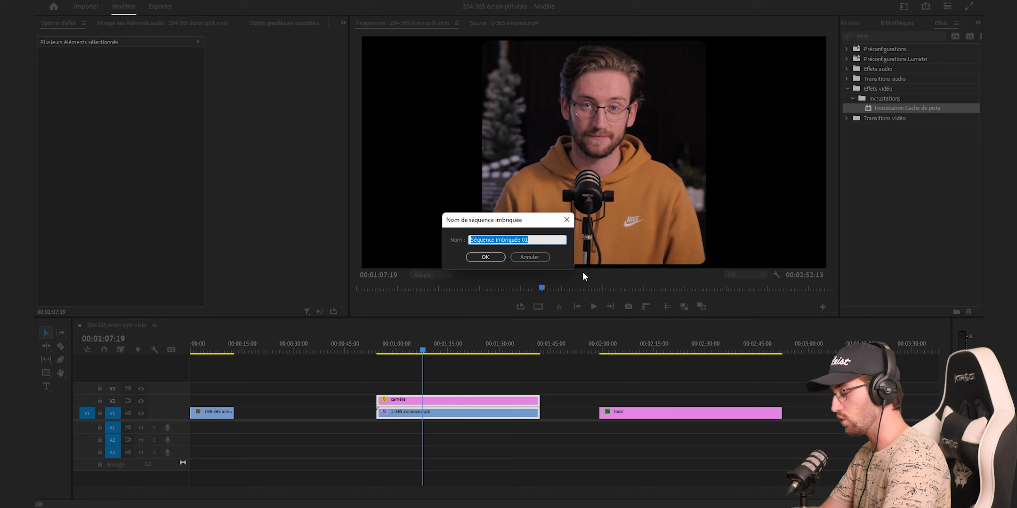
{"action": "type", "text": "In"}
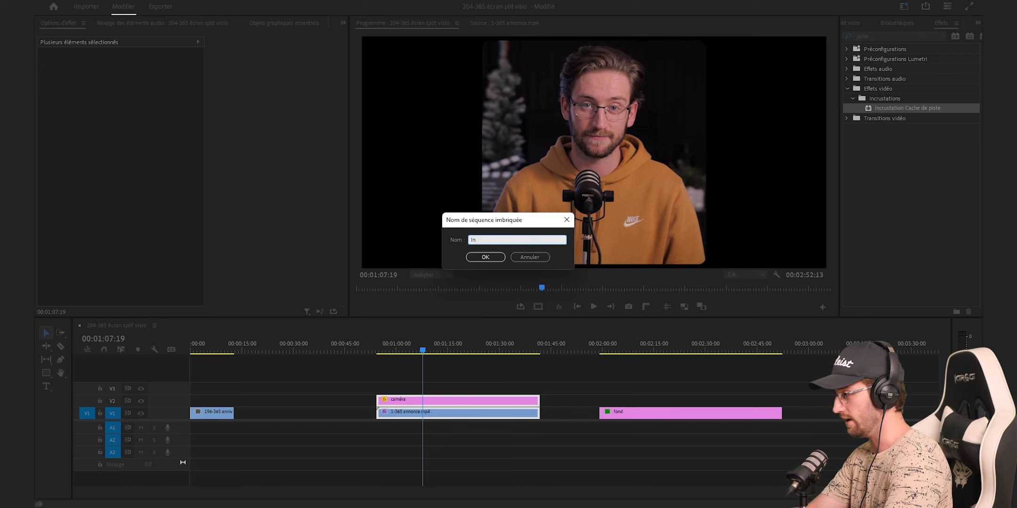
{"action": "type", "text": "tervenant n°1"}
{"action": "left_click", "coordinate": [485, 257]}
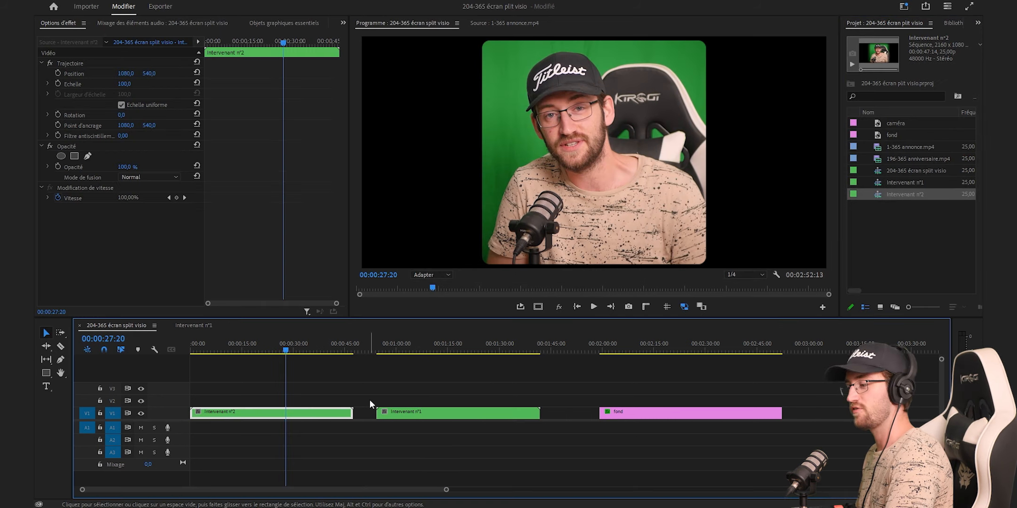
Stack Intervenant n°1 on V2 and Intervenant n°2 on V3, both aligned to the start of the fond clip
{"action": "left_click_drag", "start_coordinate": [418, 414], "coordinate": [641, 400]}
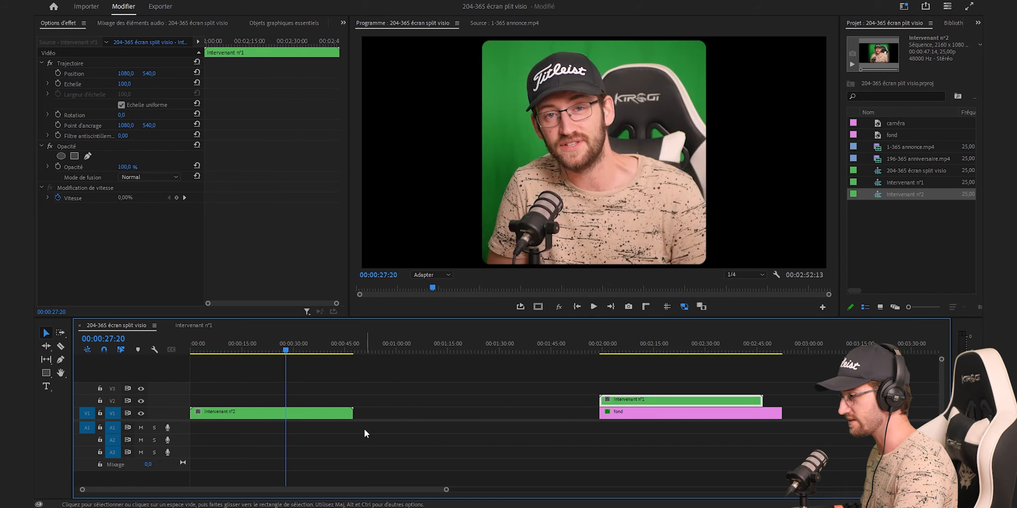
{"action": "left_click_drag", "start_coordinate": [278, 414], "coordinate": [688, 387]}
Scale the Intervenant n°2 clip to 70 and move it horizontally into the right half of the frame
{"action": "left_click", "coordinate": [132, 84]}
{"action": "type", "text": "70"}
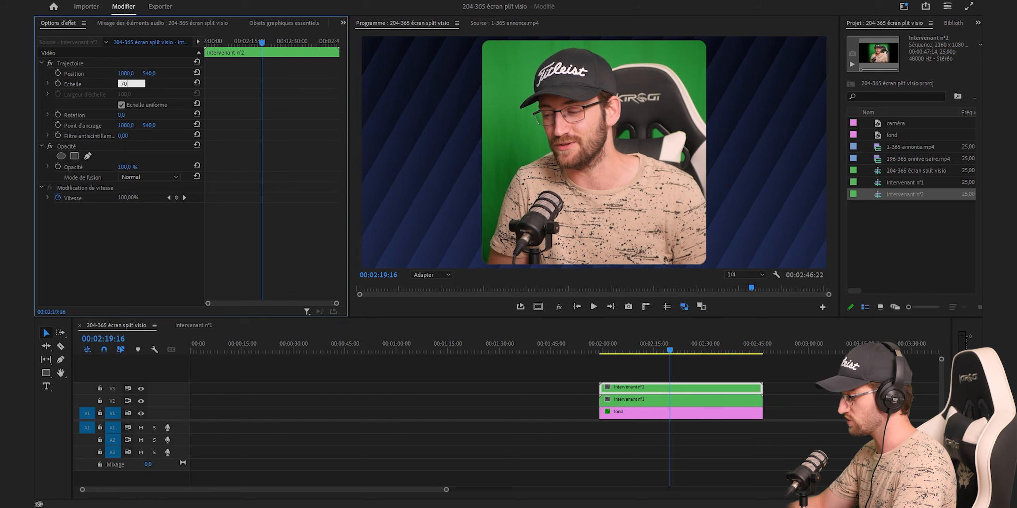
{"action": "key", "text": "Return"}
{"action": "left_click", "coordinate": [128, 73]}
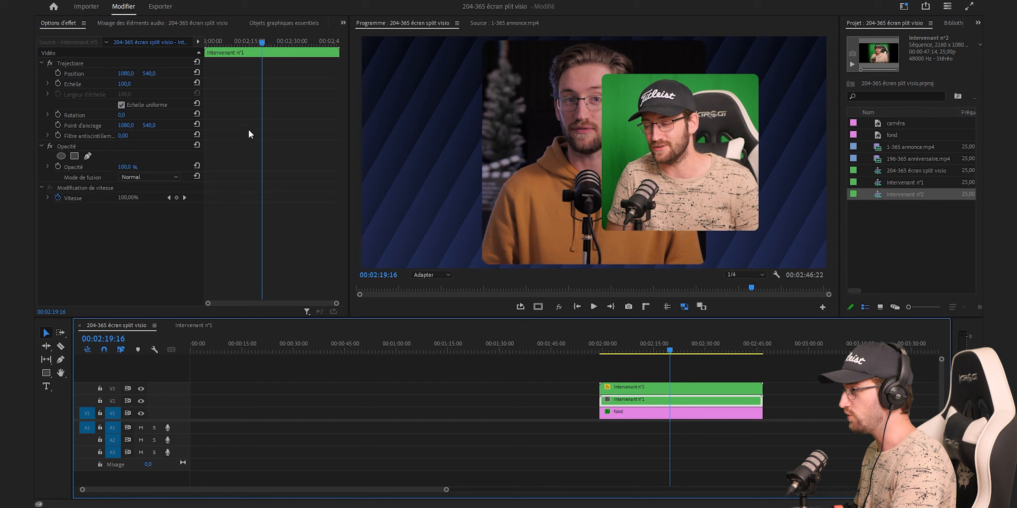
Scale the Intervenant n°1 clip to 70 and space both camera frames symmetrically side by side with a wide gap between them
{"action": "left_click", "coordinate": [131, 83]}
{"action": "type", "text": "70"}
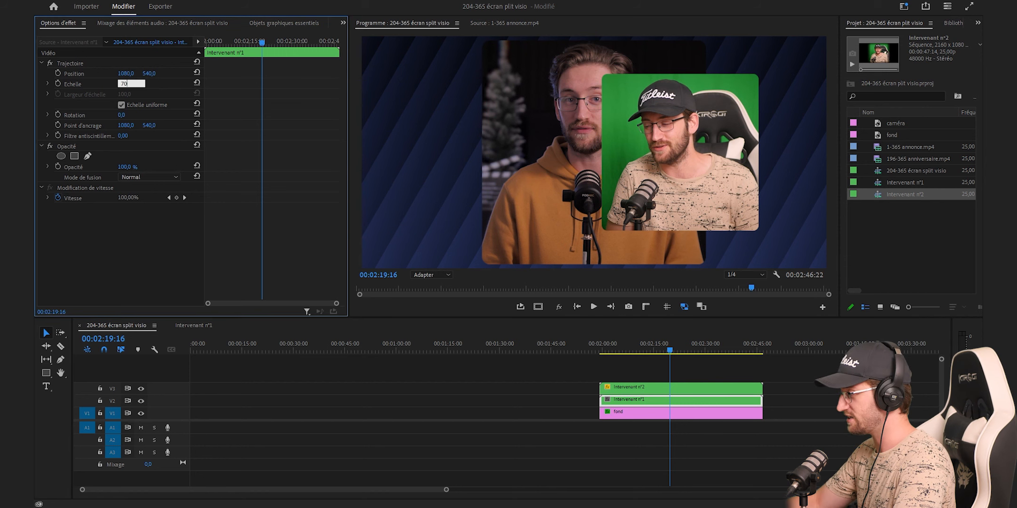
{"action": "key", "text": "Return"}
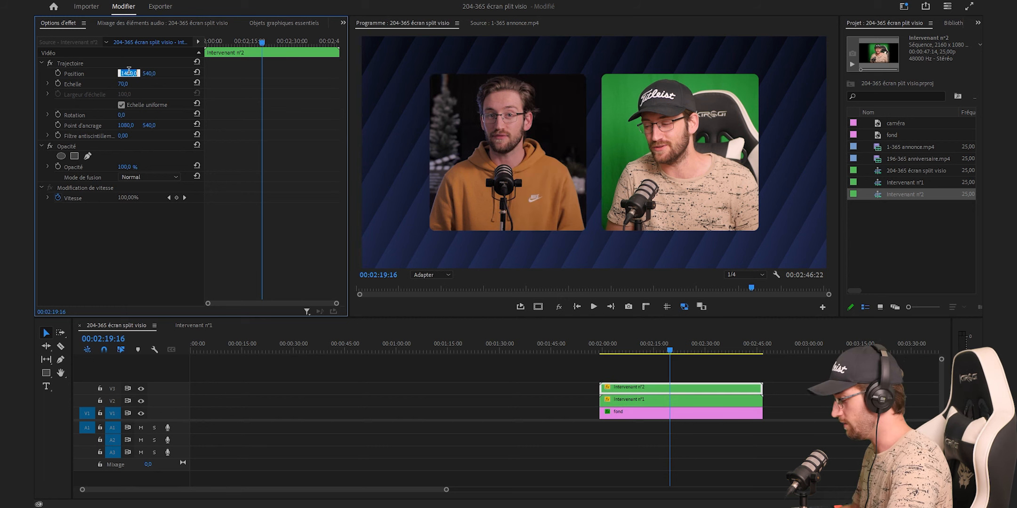
{"action": "left_click", "coordinate": [128, 74]}
{"action": "type", "text": "1"}
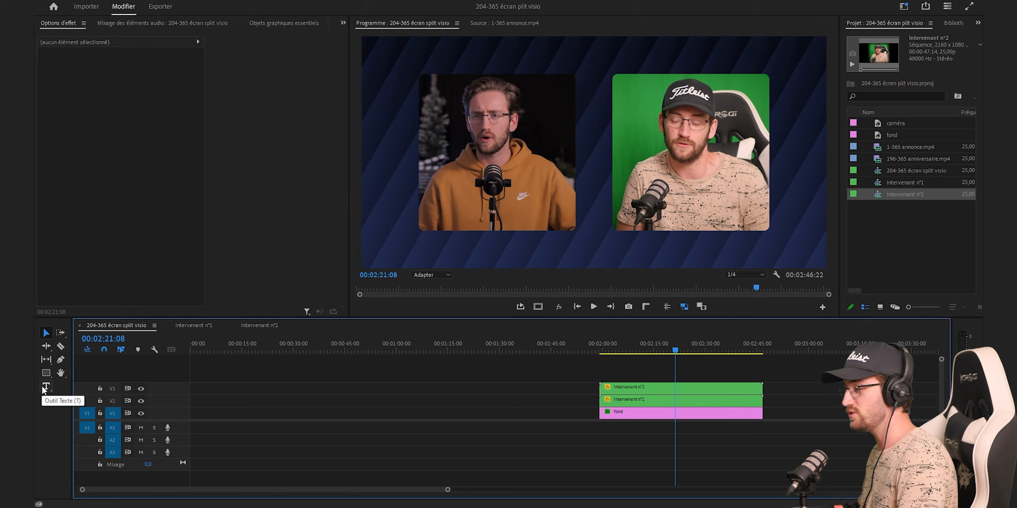
Add the first speaker's name as centred white text beneath the left camera frame and duplicate the title clip onto V5
{"action": "left_click", "coordinate": [46, 387]}
{"action": "left_click_drag", "start_coordinate": [569, 264], "coordinate": [572, 265]}
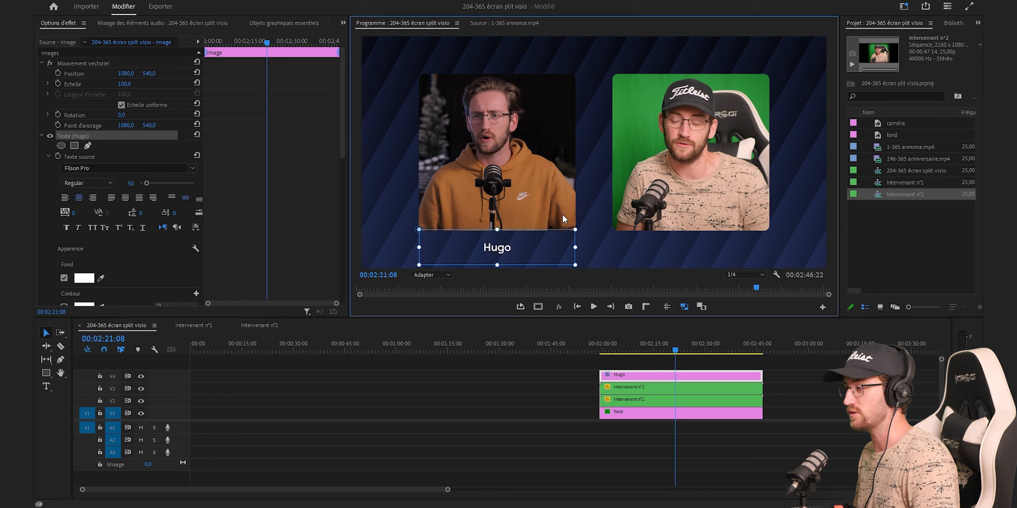
{"action": "left_click", "coordinate": [505, 413]}
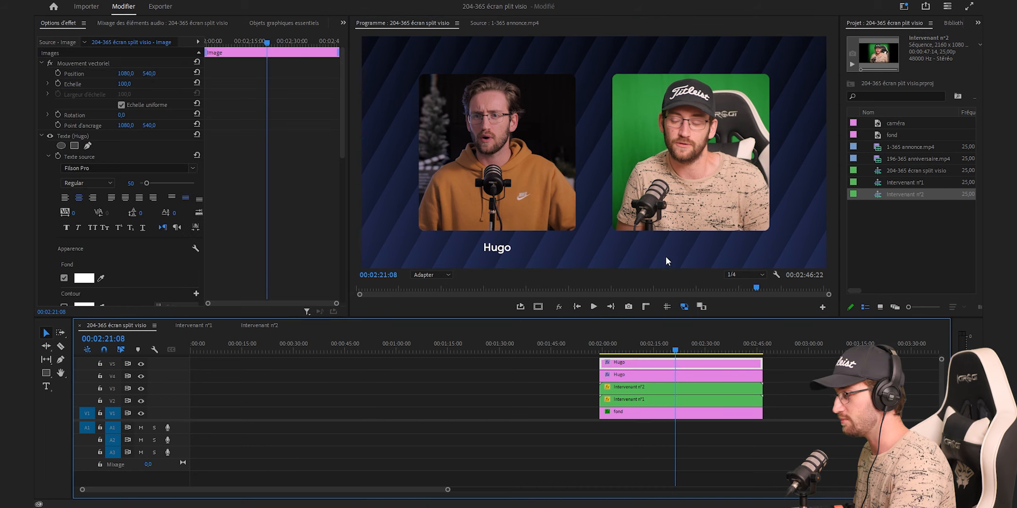